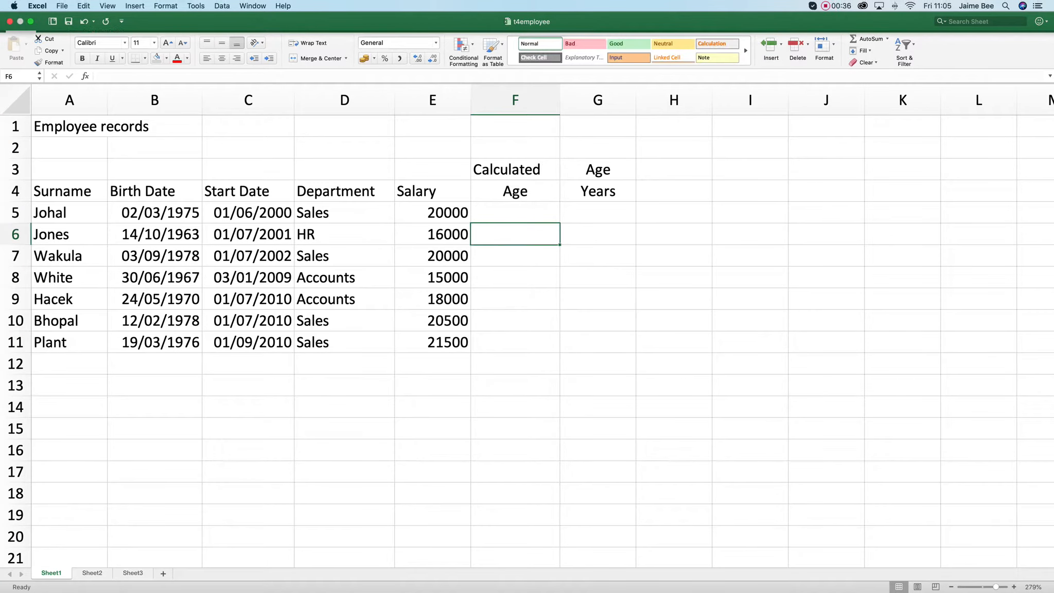
Save a copy of the workbook as T4Exercise2 in the files folder.
left_click(62, 5)
left_click(79, 83)
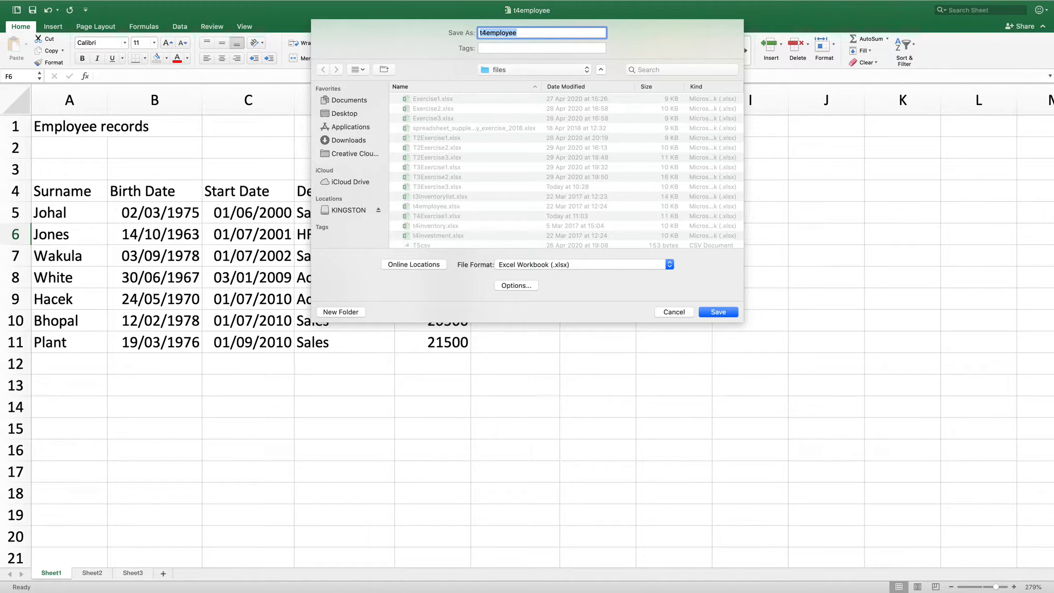
type("T3Exercise3")
left_click(487, 33)
key("BackSpace")
type("4")
key("BackSpace")
type("2")
key("Return")
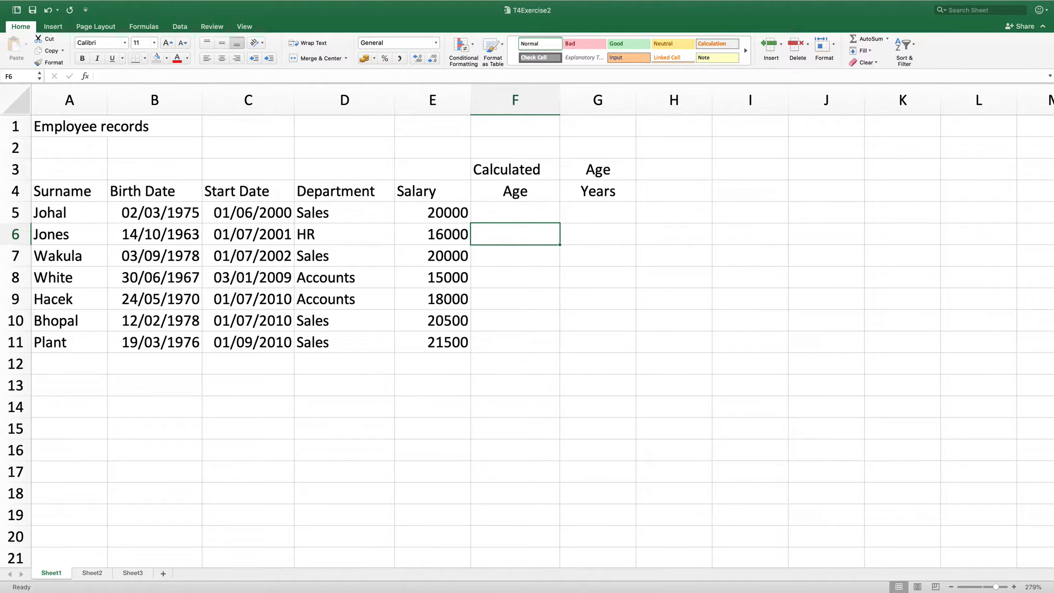
Enter the label "Date" in D1 and the current-date formula =TODAY() in E1.
left_click(344, 126)
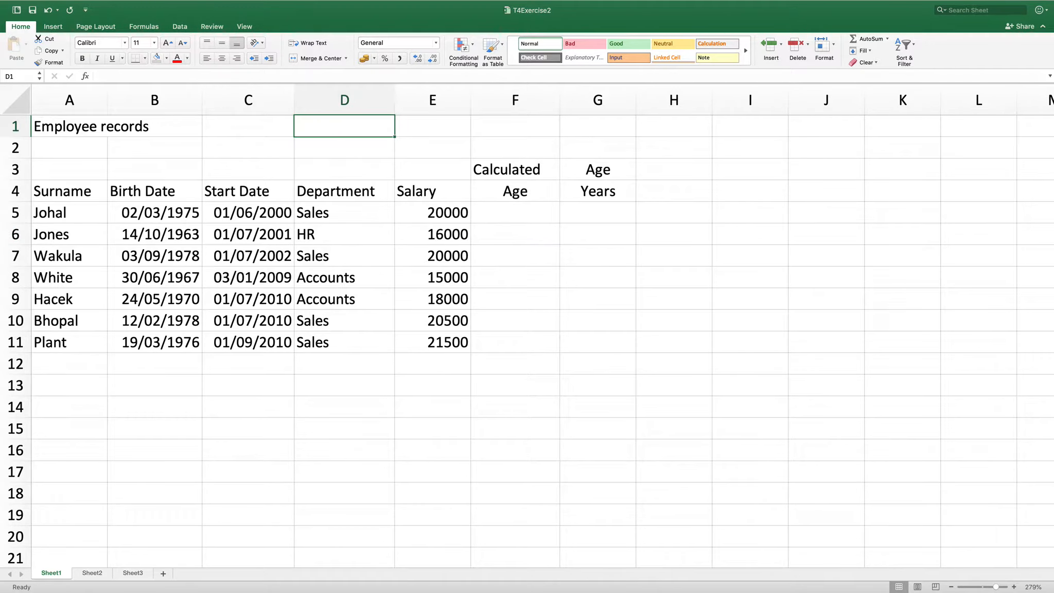
type("Date")
key("Tab")
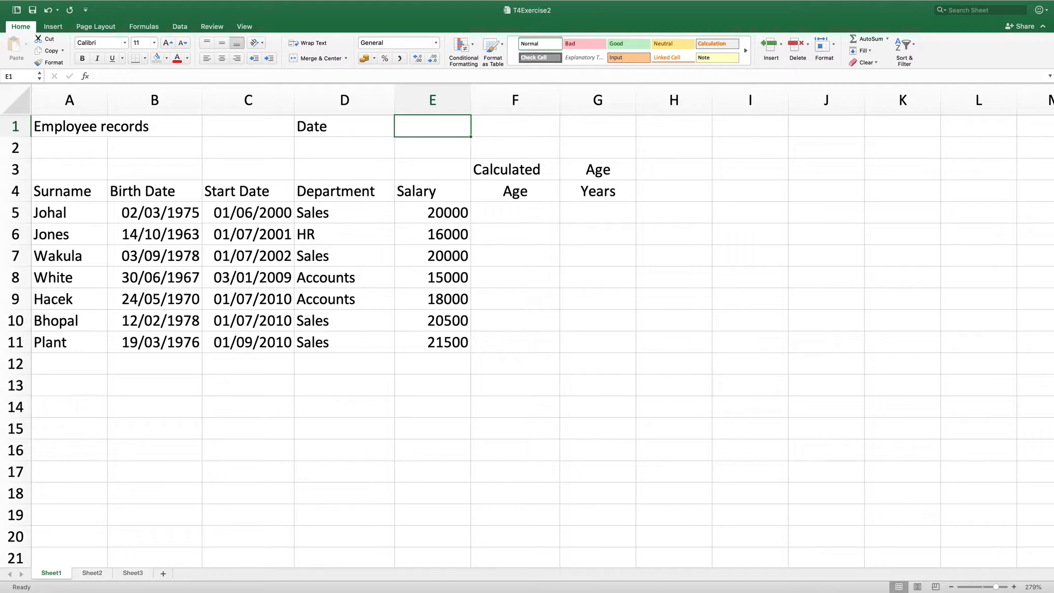
type("=tod")
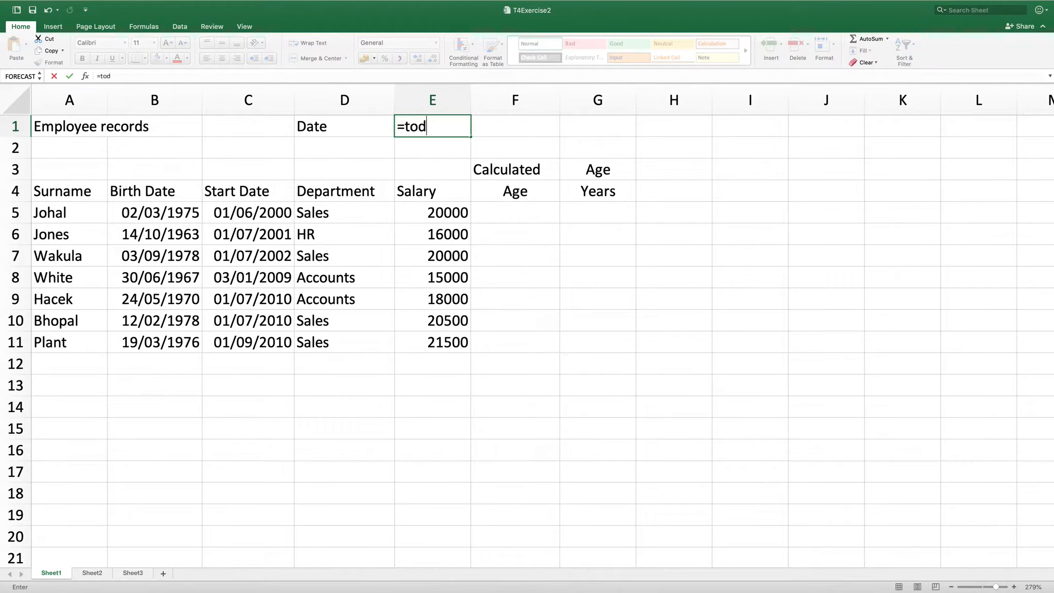
type("ay()")
key("Return")
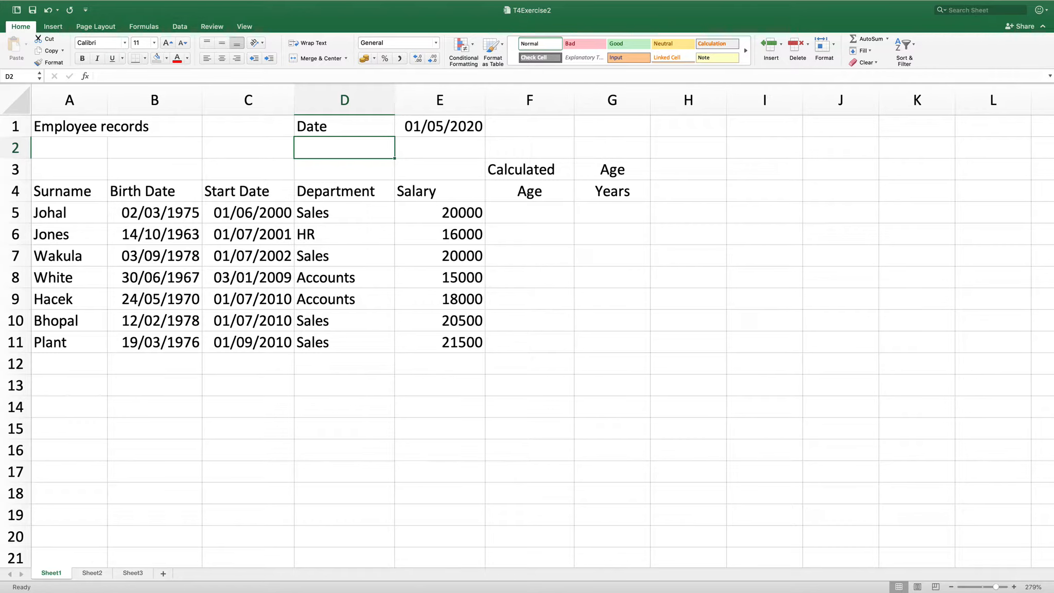
Enter the formula =(($E$1-B5)/365) in F5 to calculate the first employee's age.
left_click(529, 213)
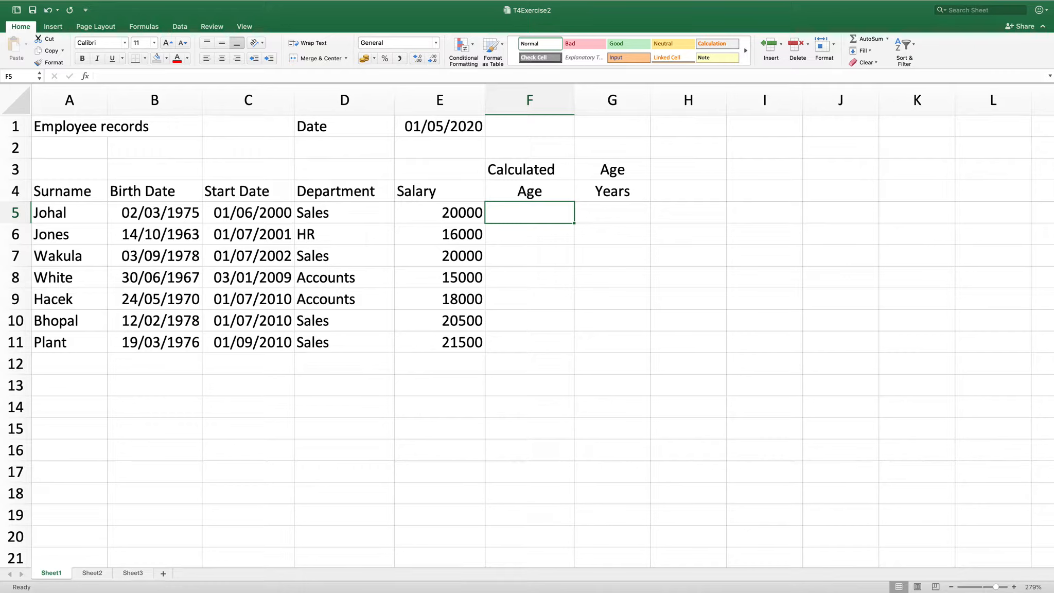
type("=(")
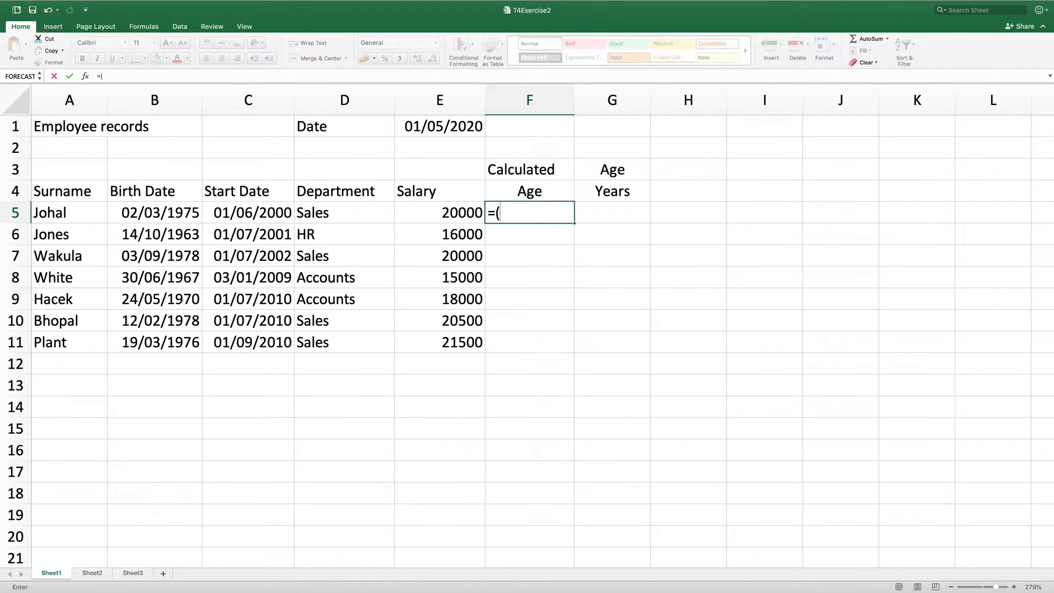
type("(")
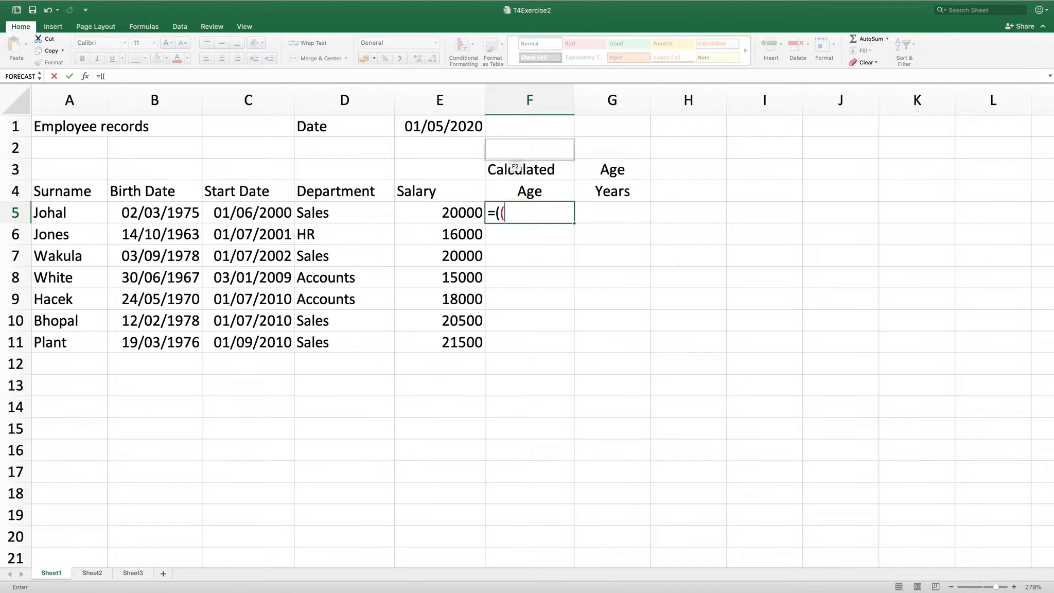
left_click(481, 134)
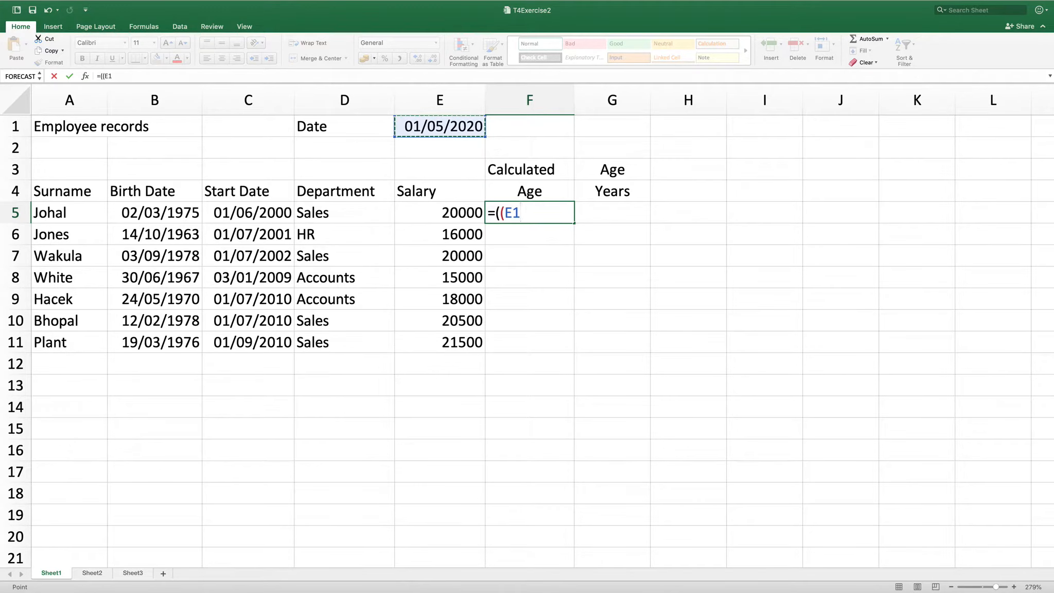
left_click(505, 213)
type("$")
left_click(520, 212)
type("$1")
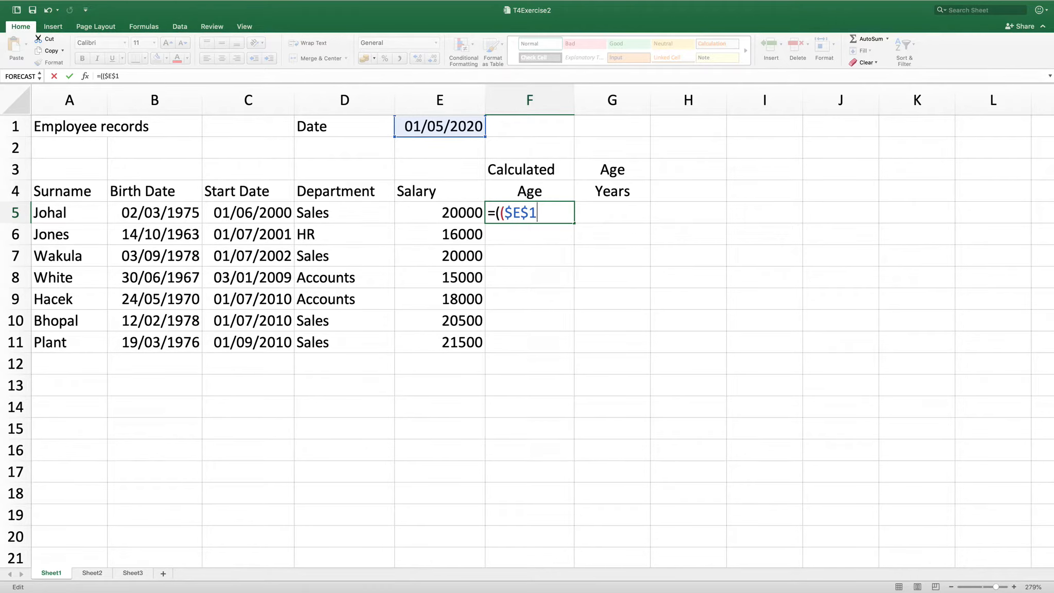
type("-")
left_click(155, 213)
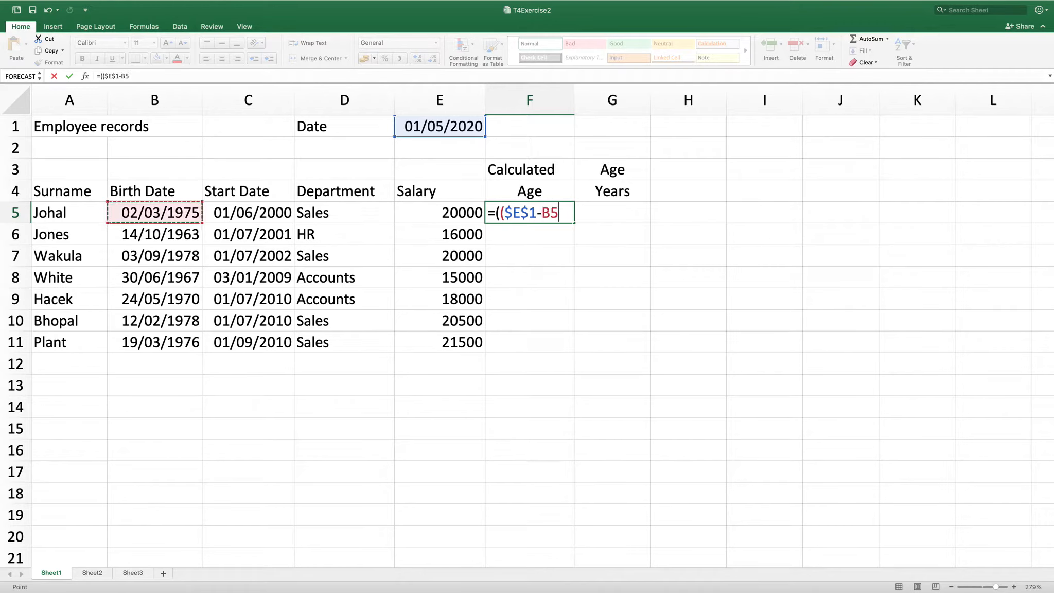
type(")")
type("/365)")
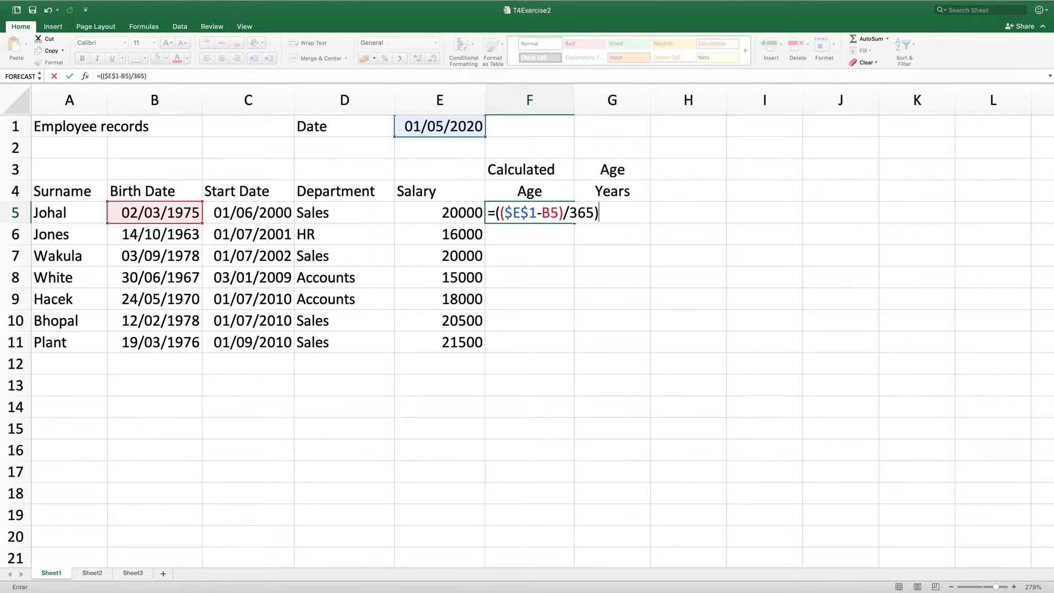
key("Return")
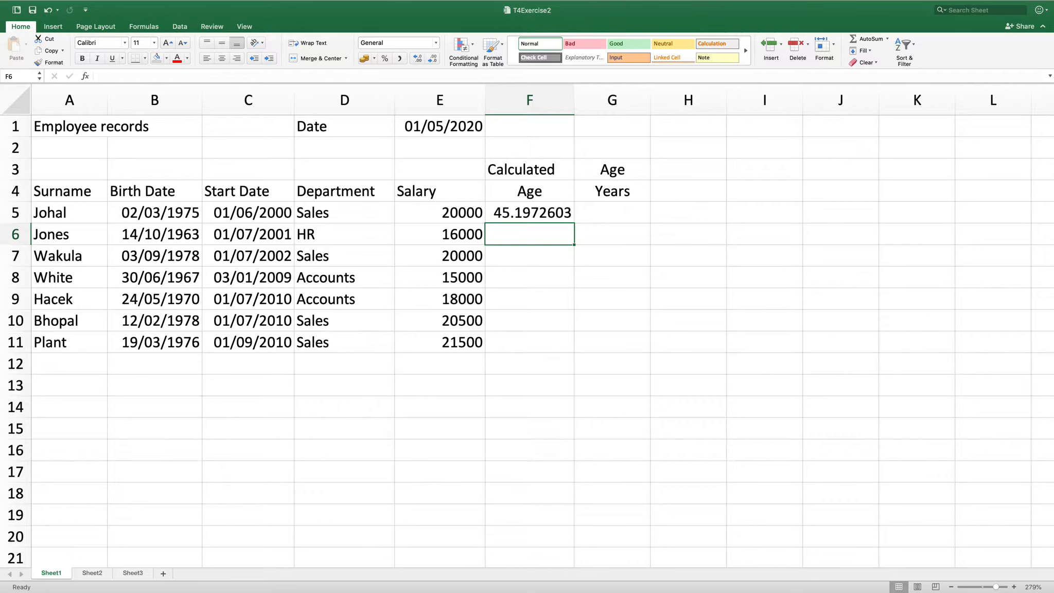
Fill the F5 age formula down to F11 and format the range as Number with 2 decimal places.
left_click(529, 213)
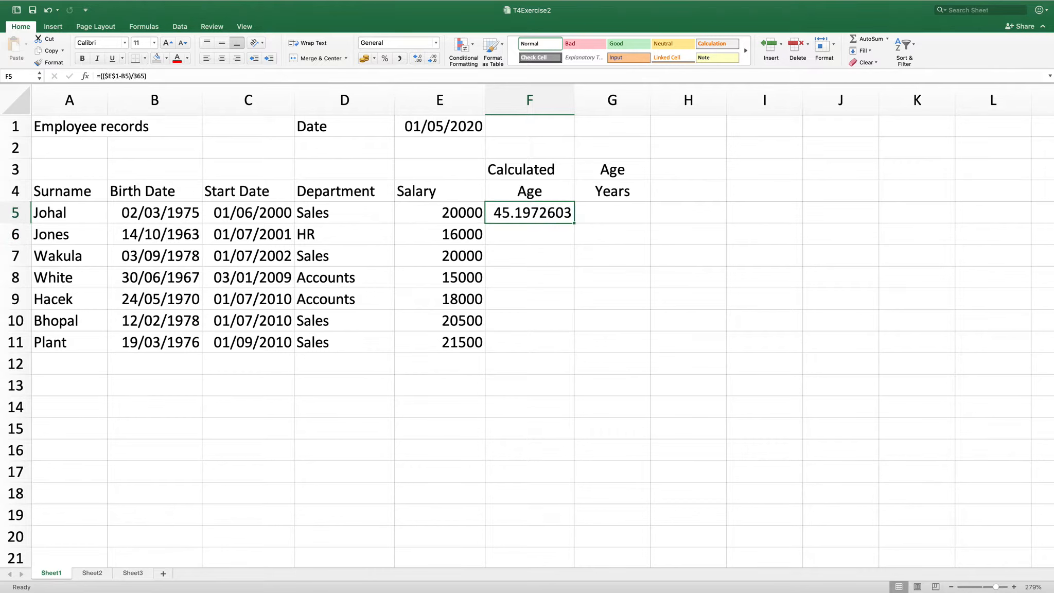
double_click(574, 222)
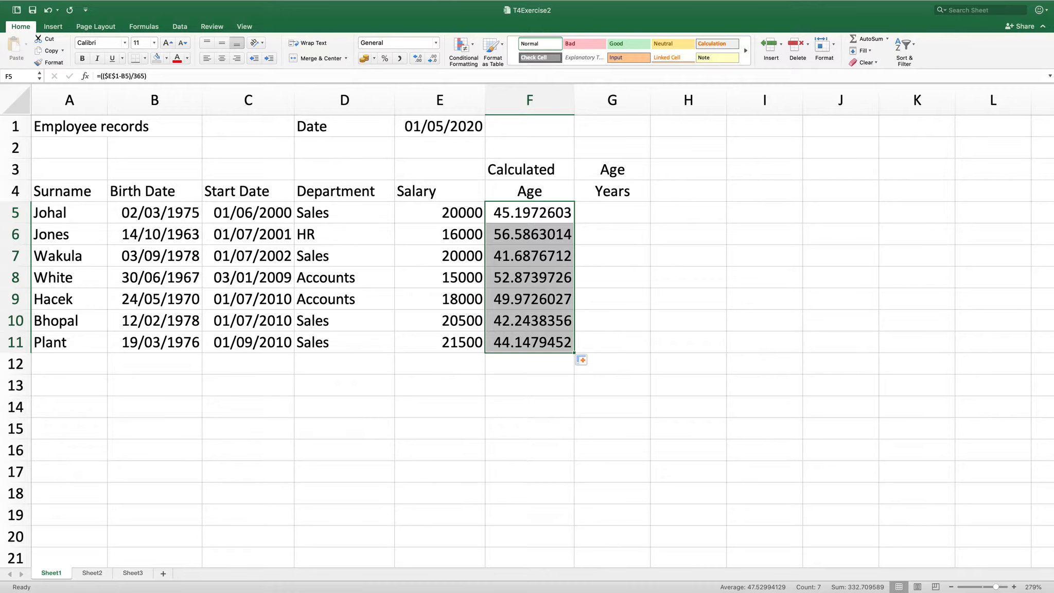
right_click(519, 215)
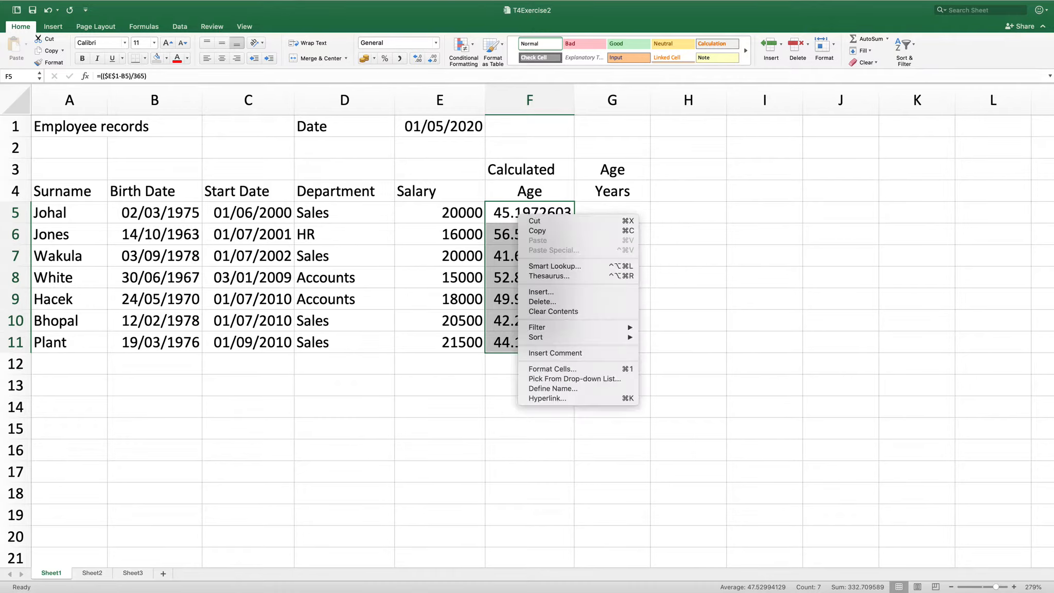
left_click(552, 369)
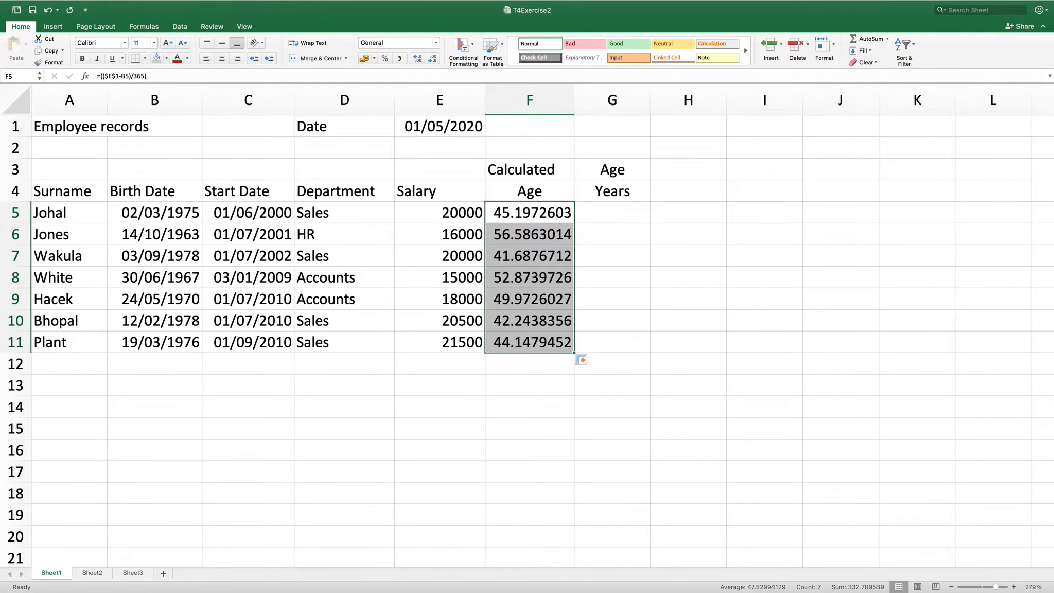
left_click(449, 280)
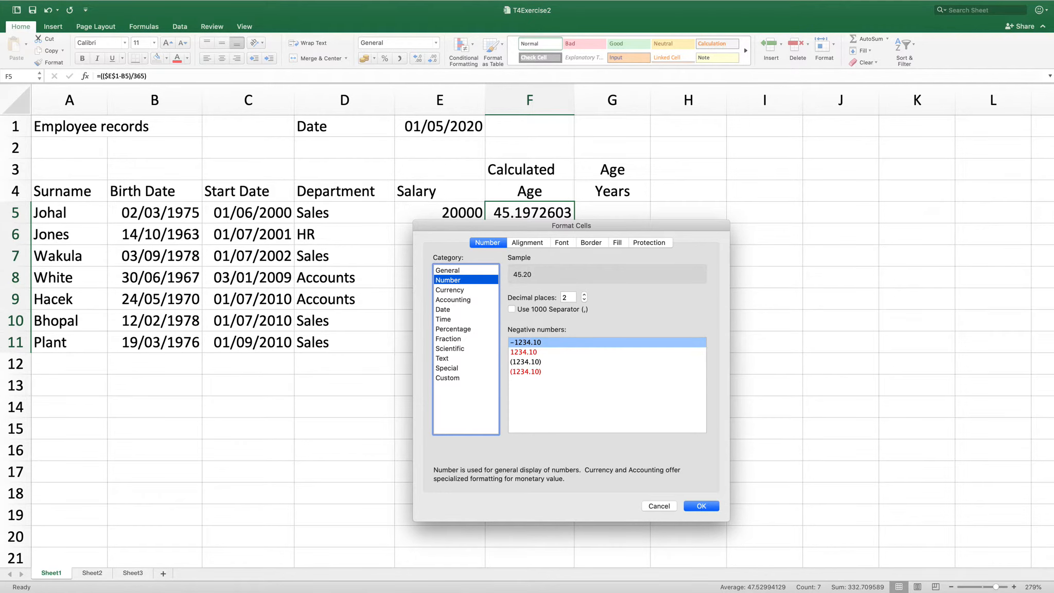
left_click(701, 506)
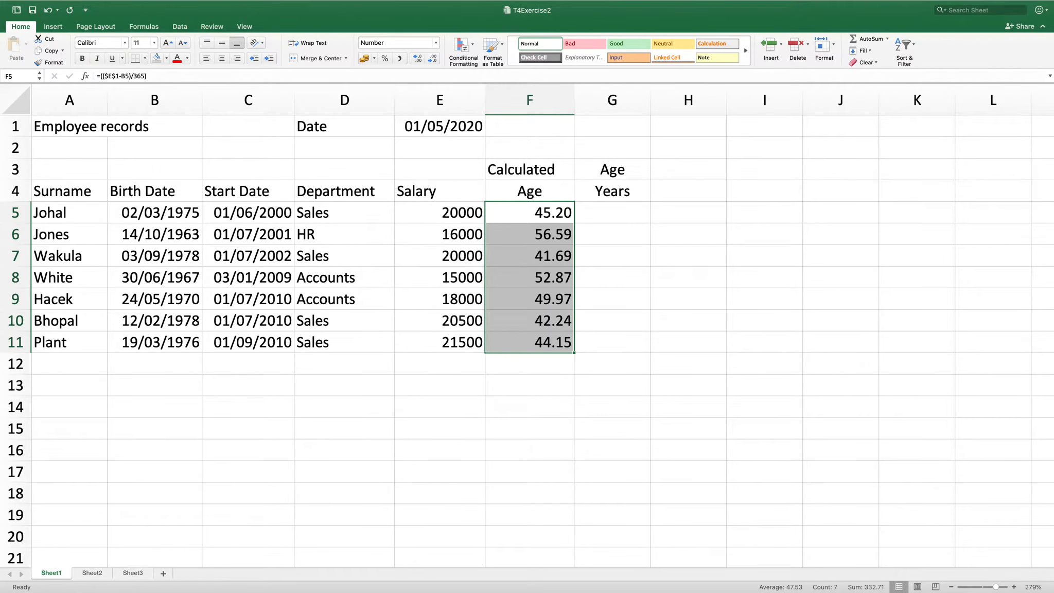
Enter the formula =INT(($E$1-B5)/365) in G5 to calculate the first employee's age in whole years.
left_click(612, 213)
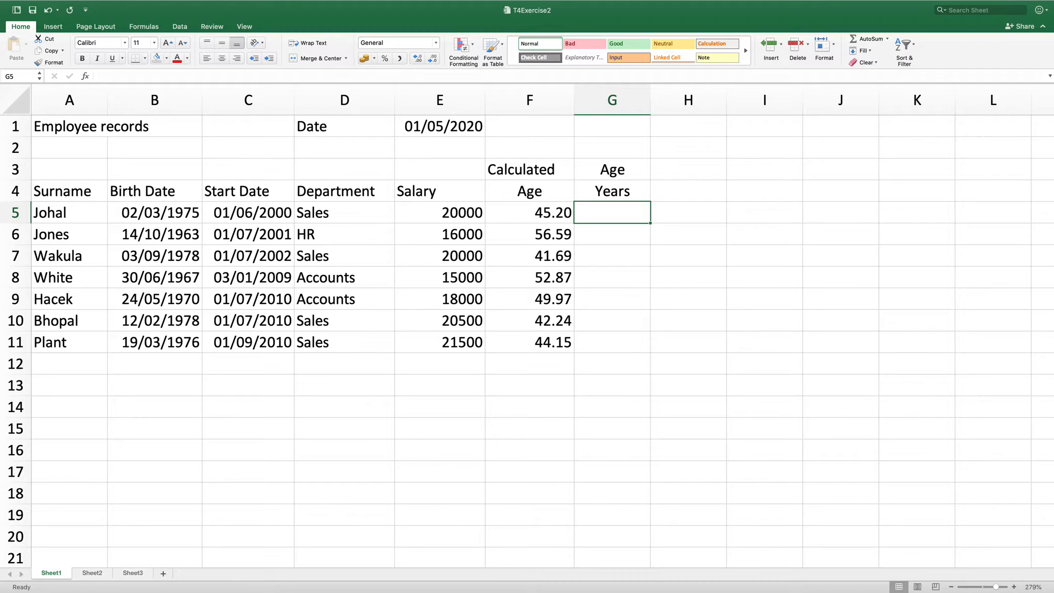
type("=I")
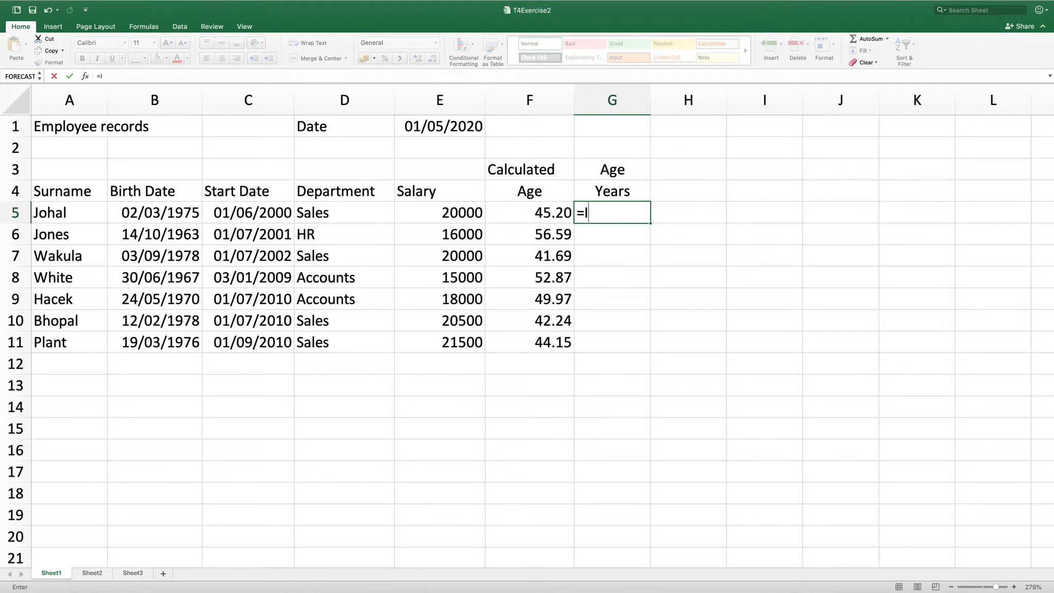
type("NT((")
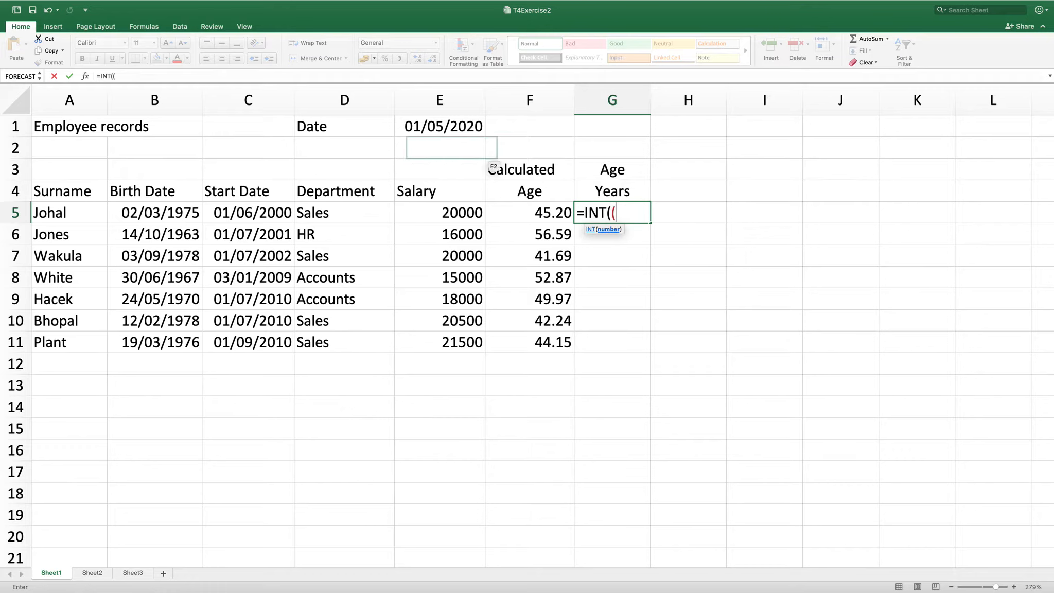
left_click(479, 133)
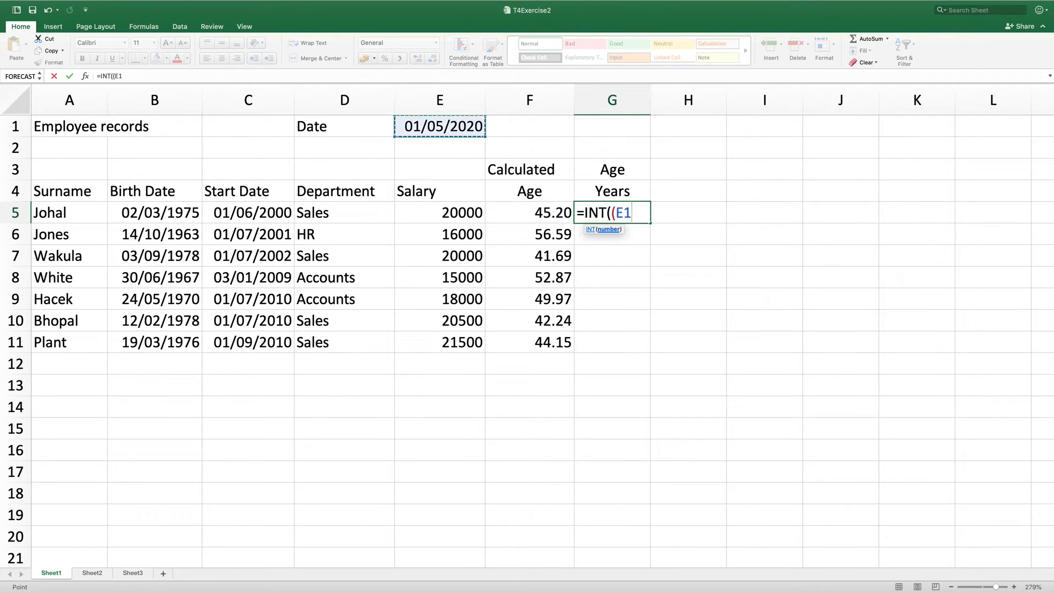
left_click(616, 214)
type("$")
key("Right")
type("$")
key("Right")
type("-")
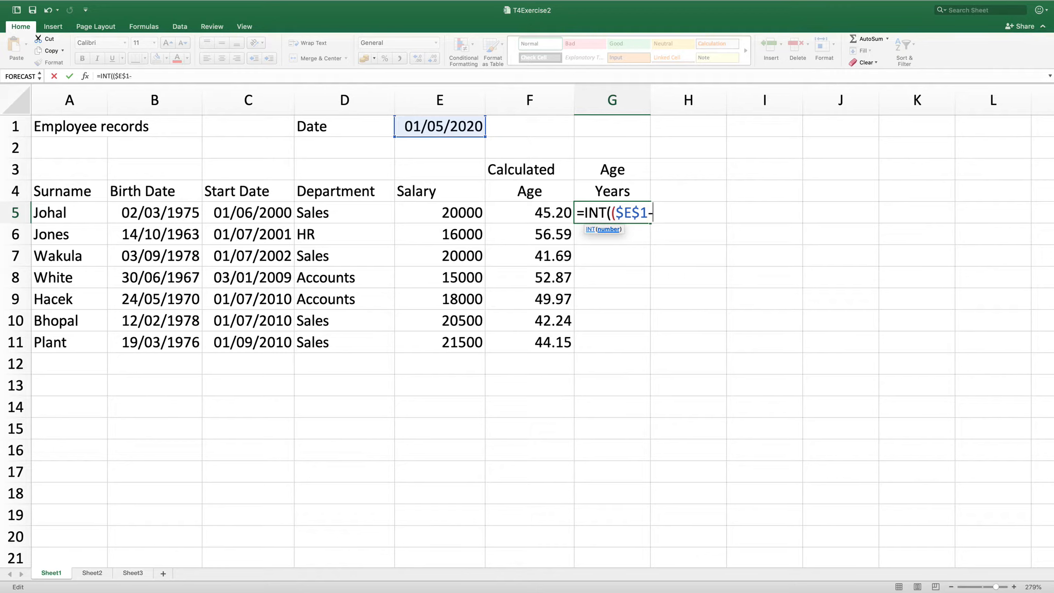
left_click(155, 213)
type(")/")
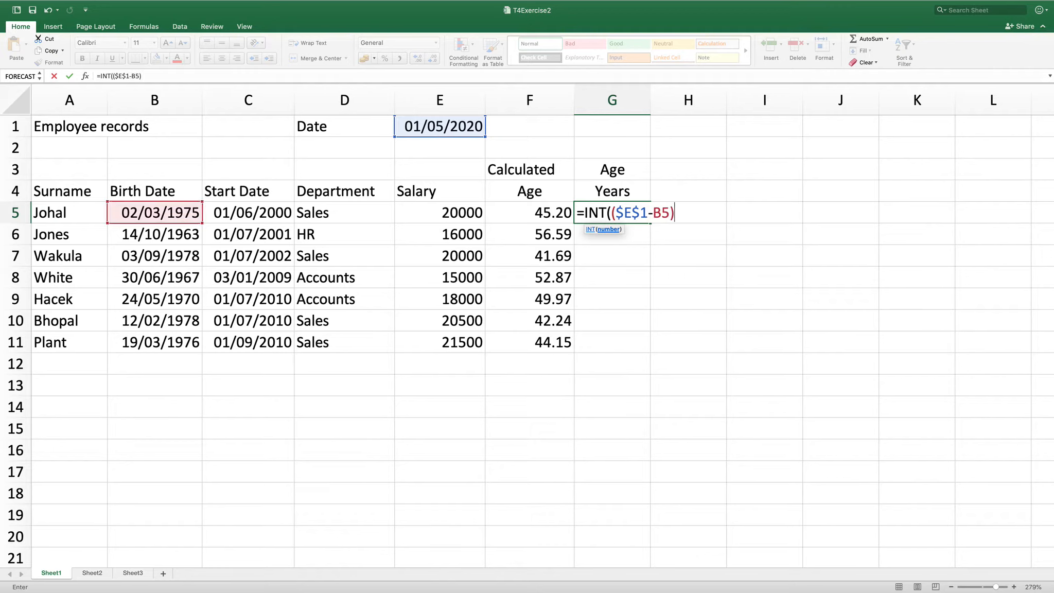
type("365)")
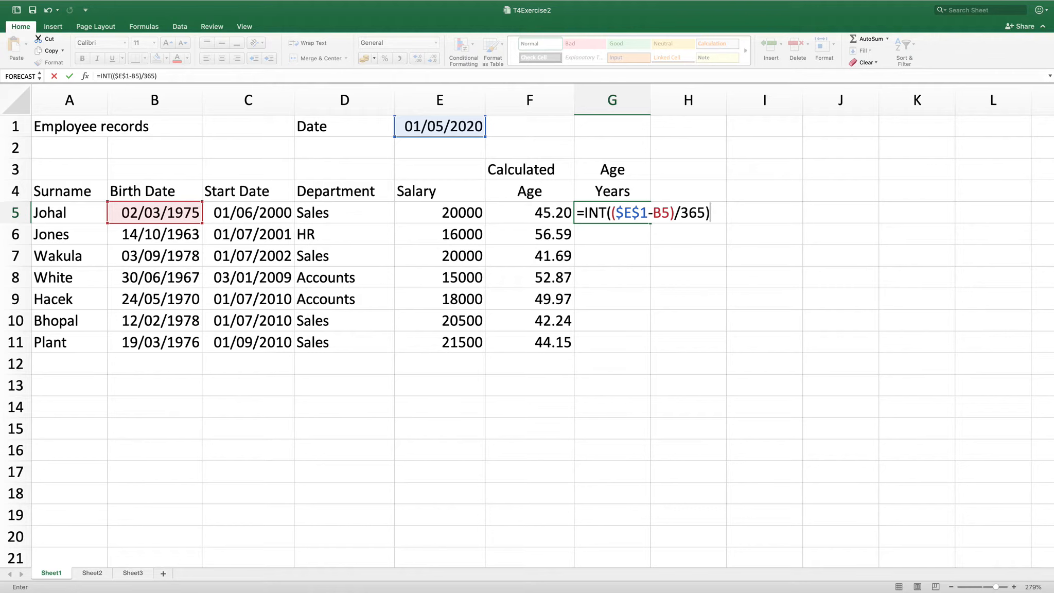
key("Return")
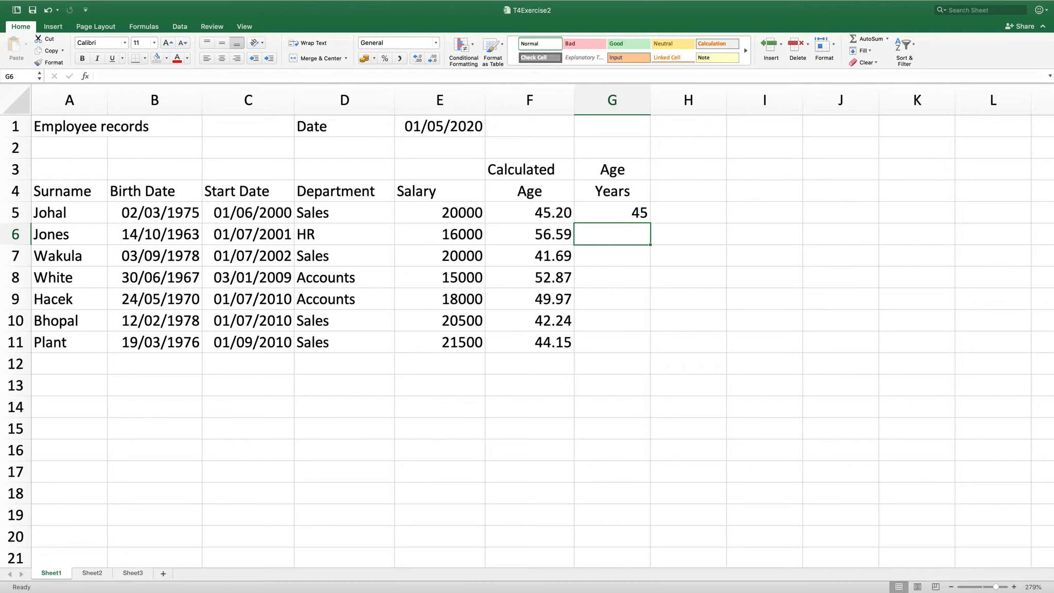
Fill the G5 formula down to G11 and format the range as Number with 0 decimal places.
left_click(612, 213)
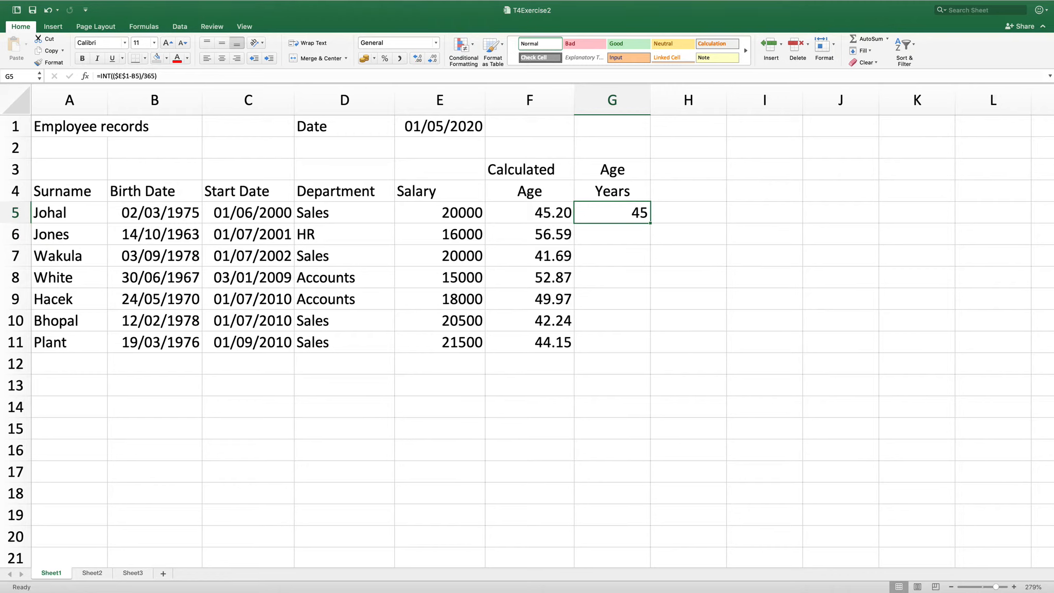
left_click_drag(650, 222, 650, 352)
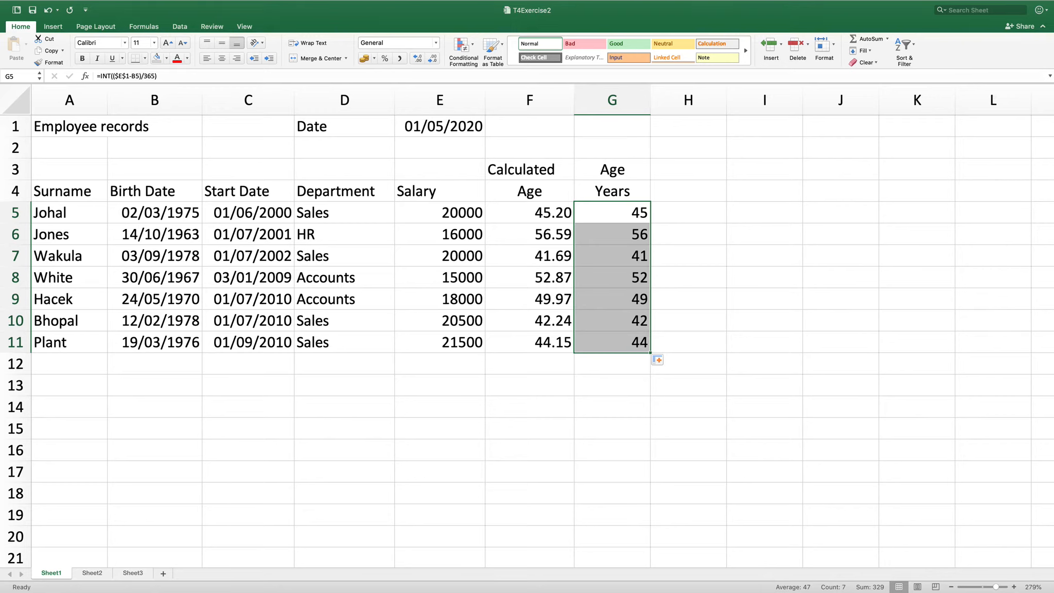
right_click(617, 213)
left_click(670, 370)
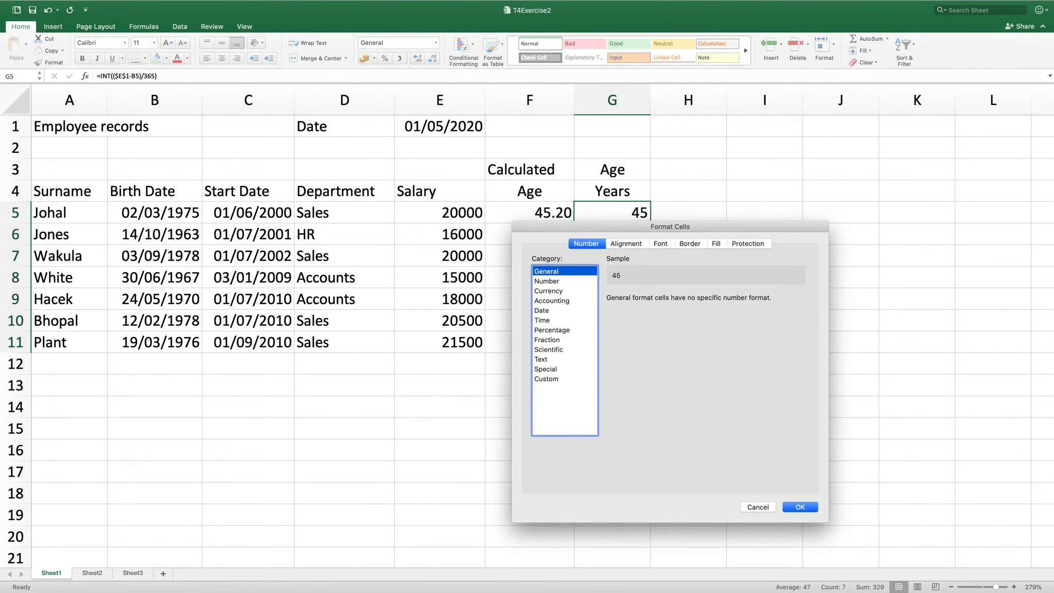
left_click(546, 281)
key("Tab")
key("Down")
key("Down")
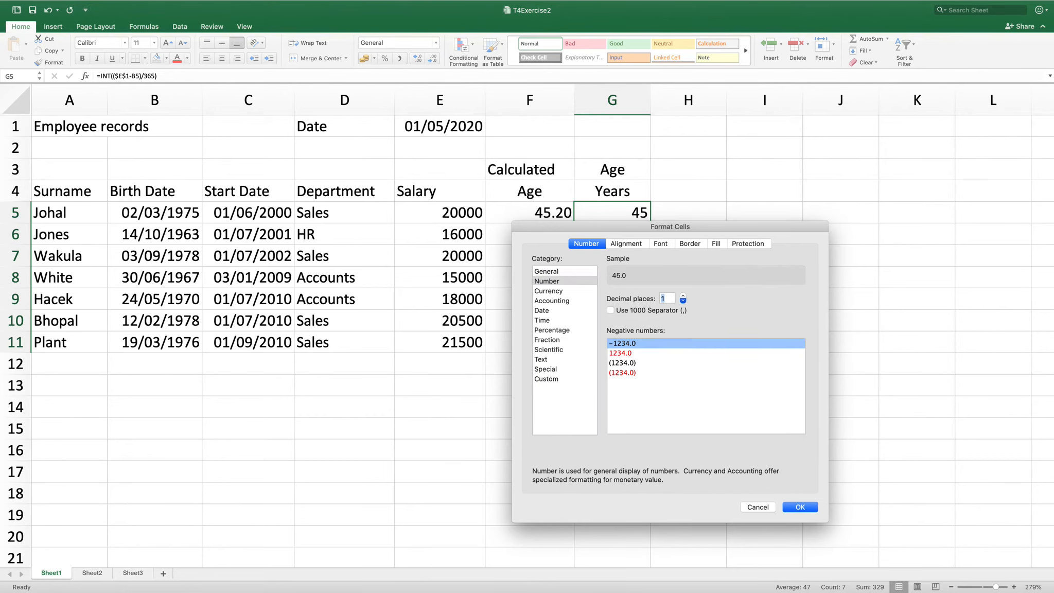
key("Return")
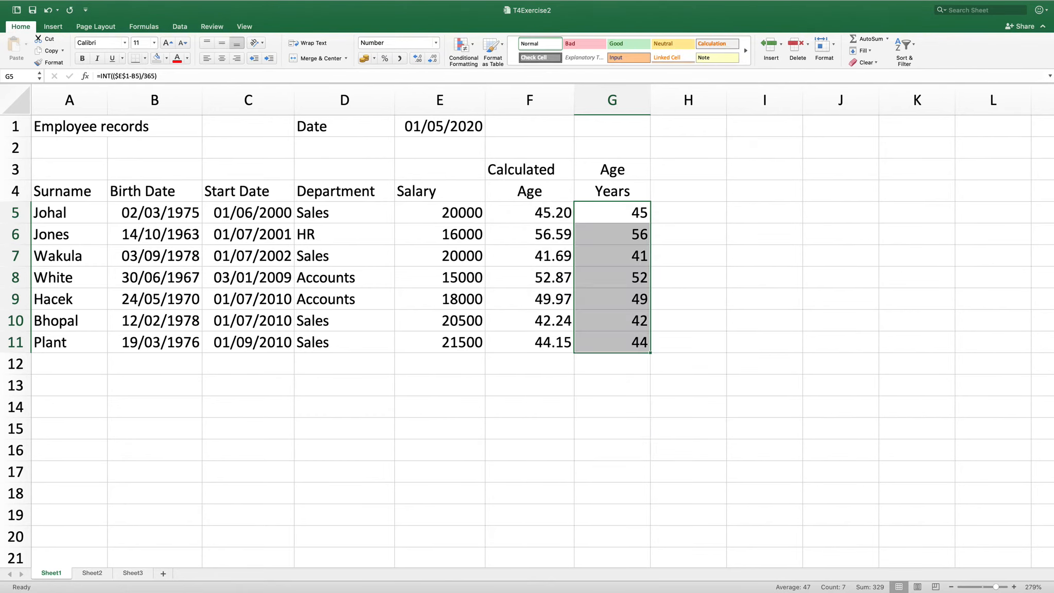
Show the sheet's formulas instead of values and autofit all column widths to check them.
left_click(612, 278)
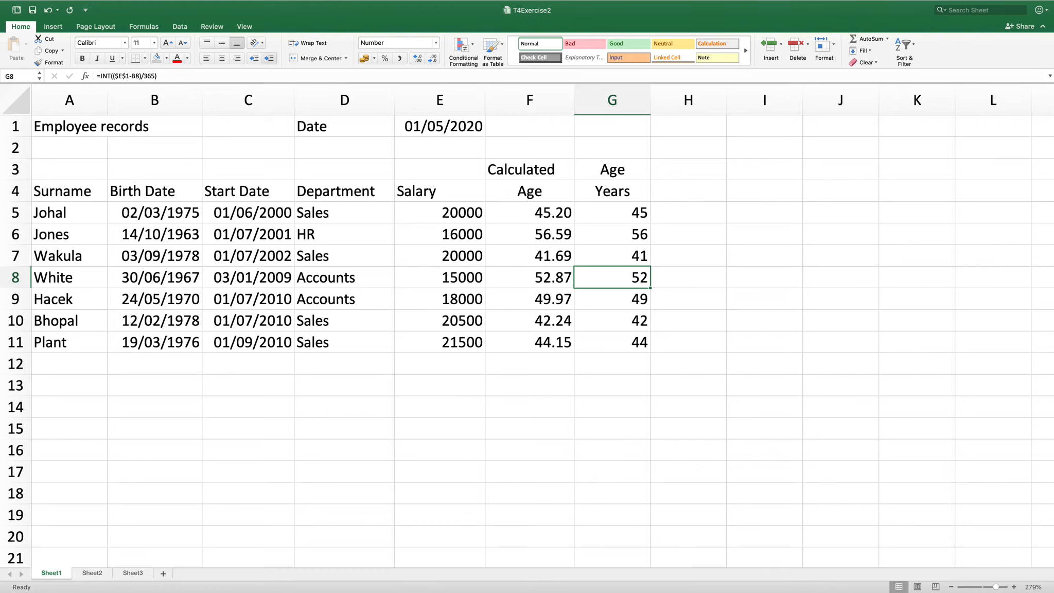
left_click(143, 26)
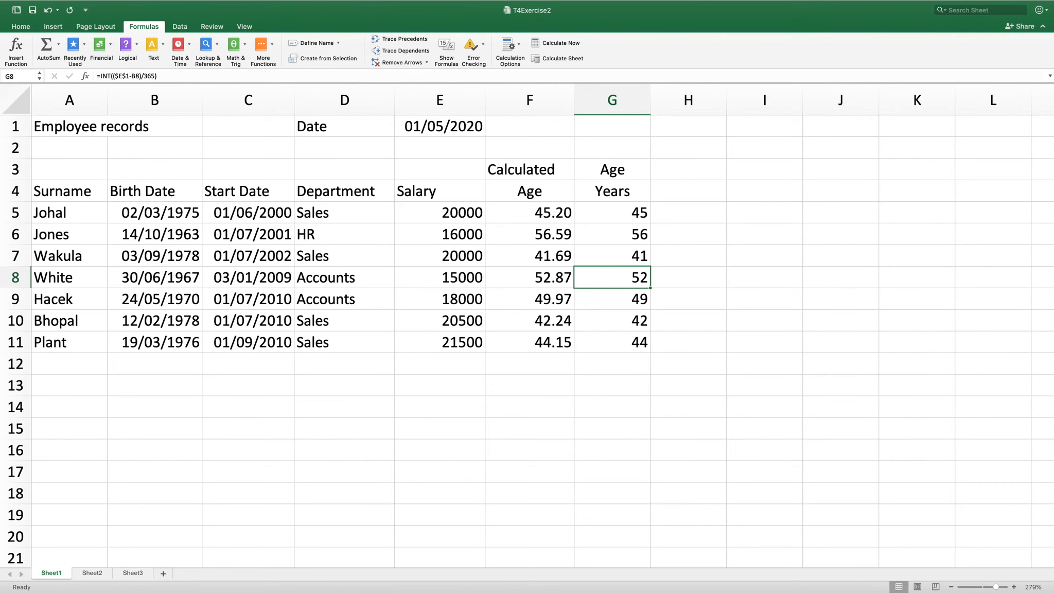
left_click(447, 49)
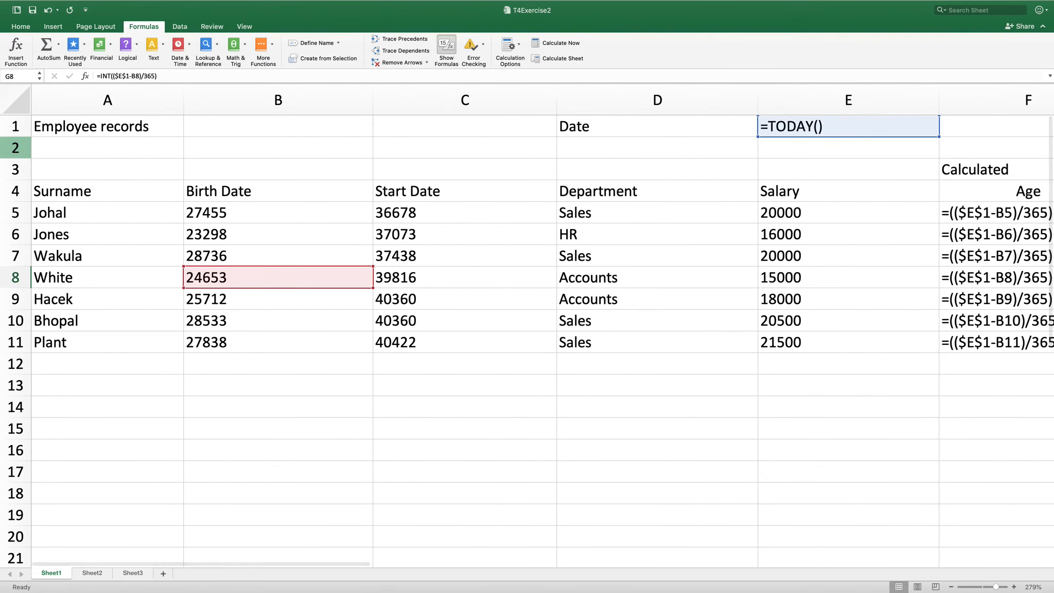
key("super+a")
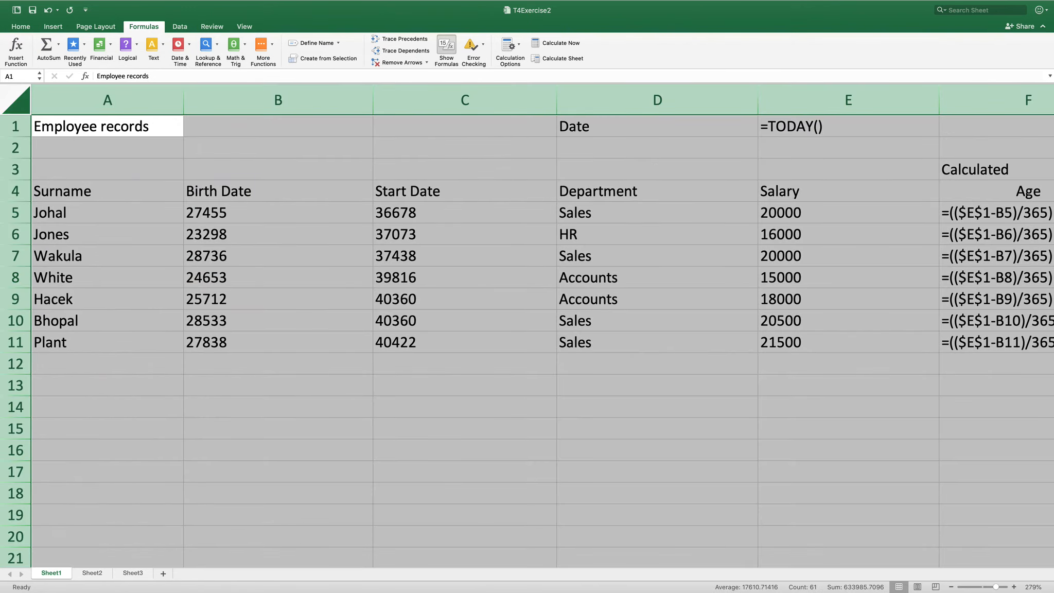
double_click(183, 100)
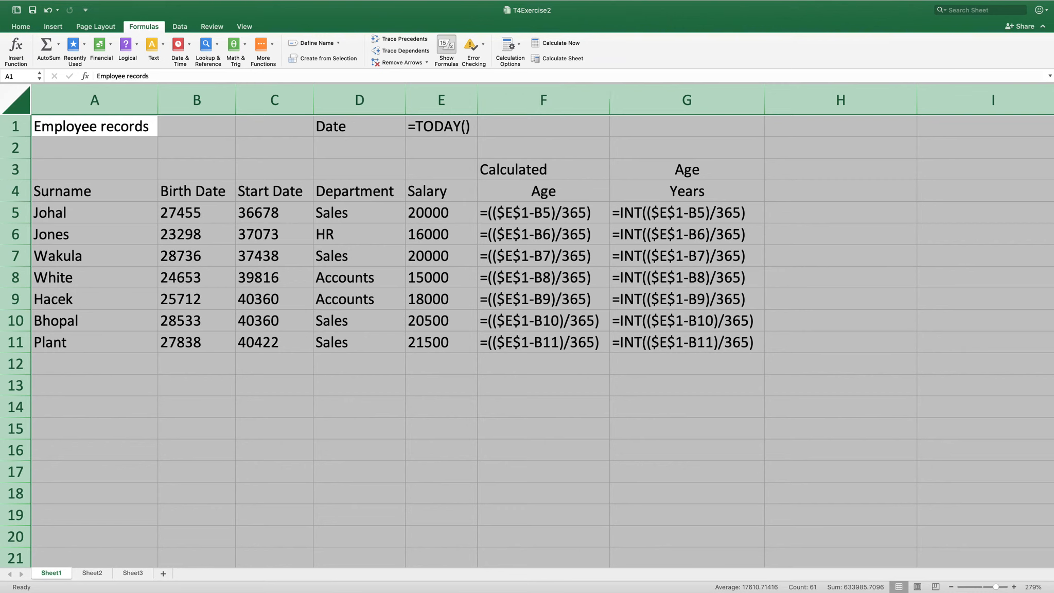
Switch the sheet back from formulas to values and autofit all column widths.
left_click(446, 46)
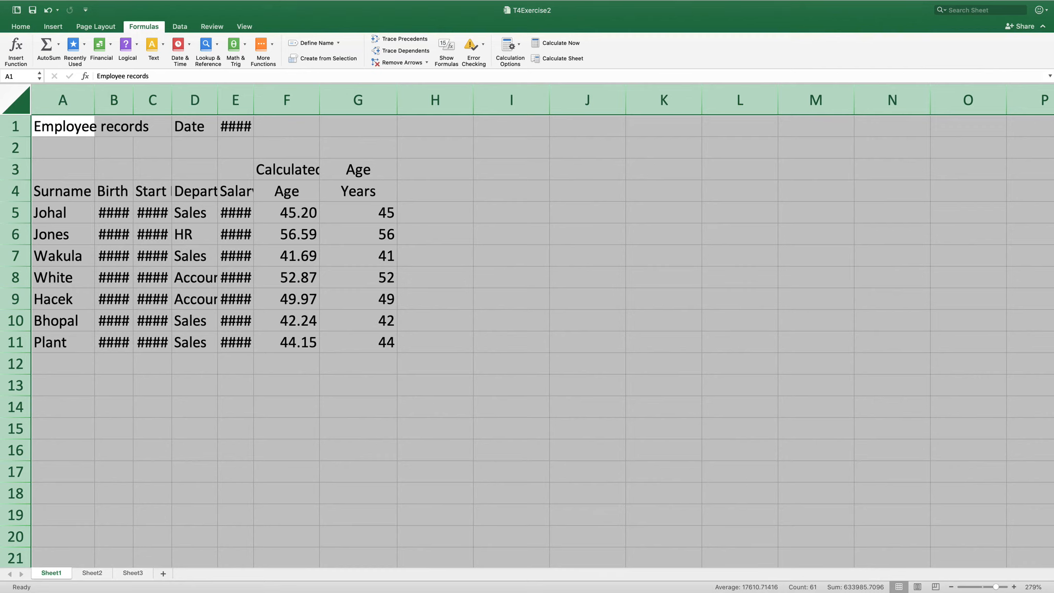
left_click(172, 101)
double_click(171, 100)
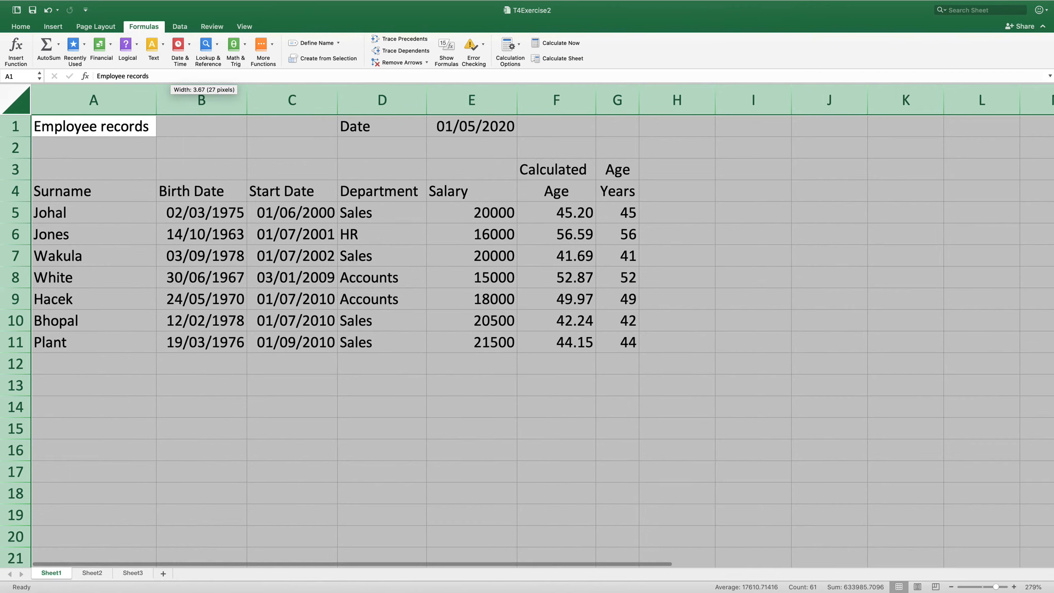